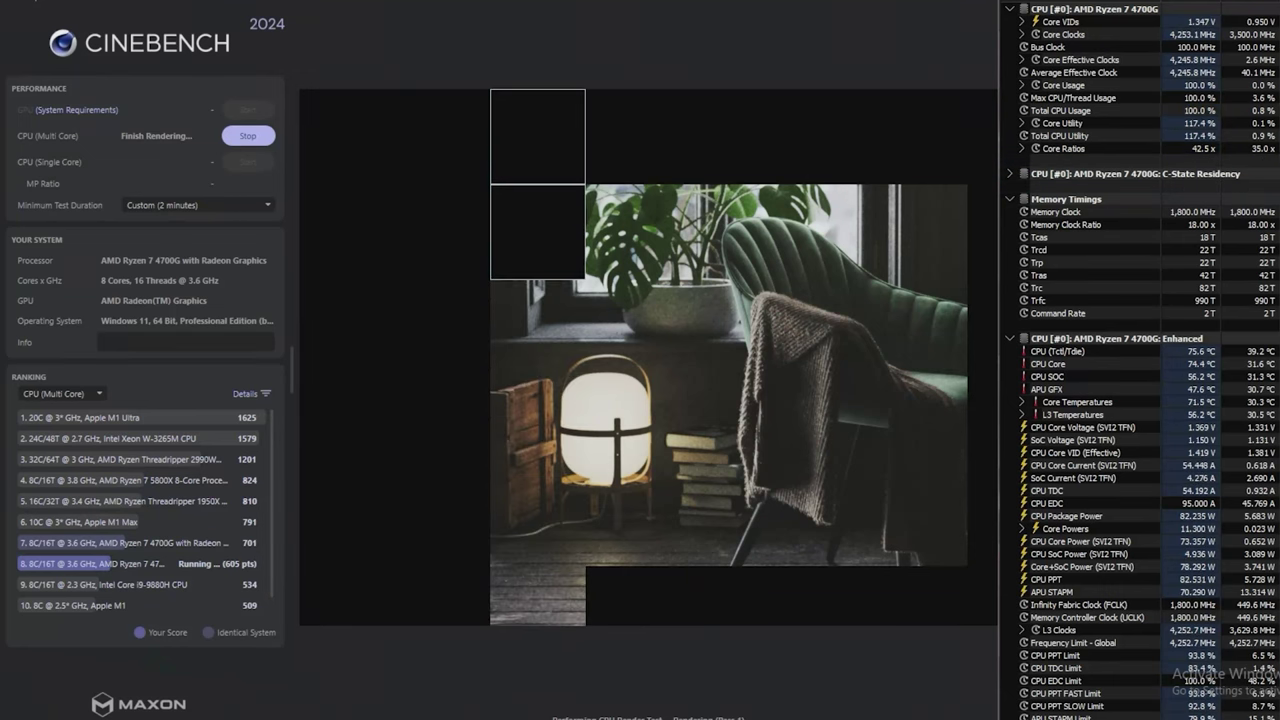
Switch to CPU-Z's benchmark window and scroll up through the reference processor list
key("alt+Tab")
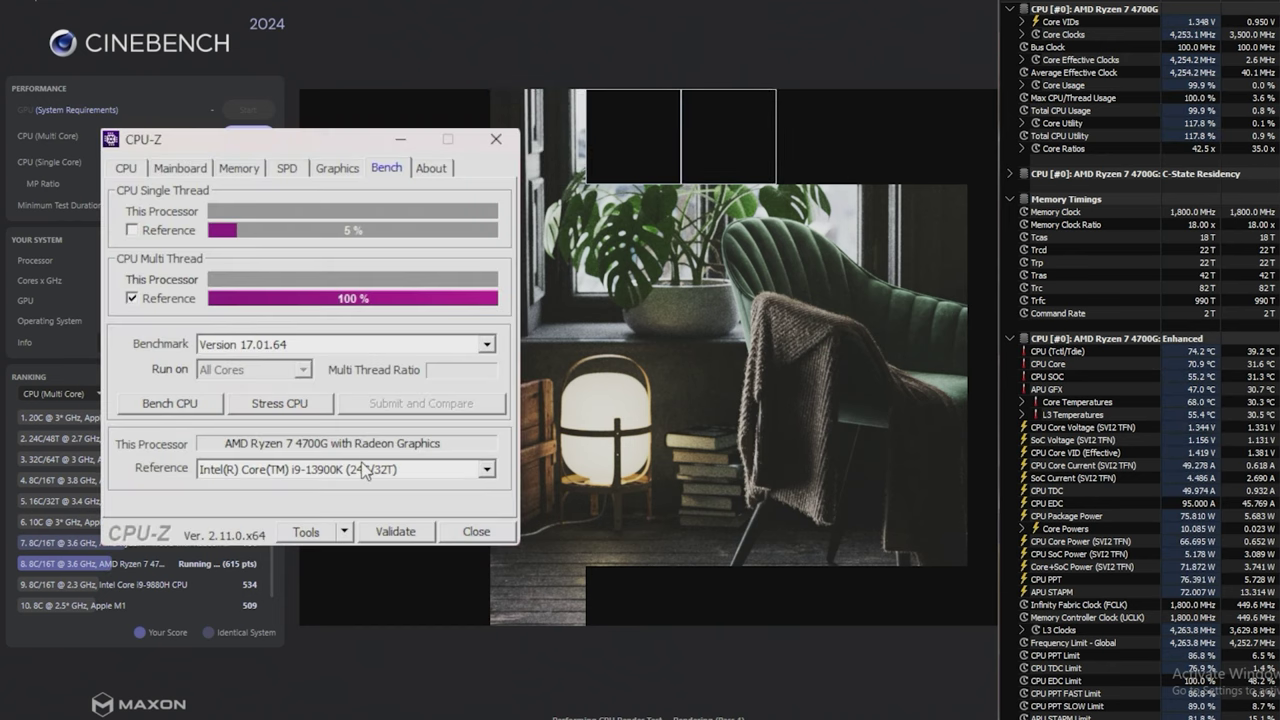
scroll(365, 470, "up", 1)
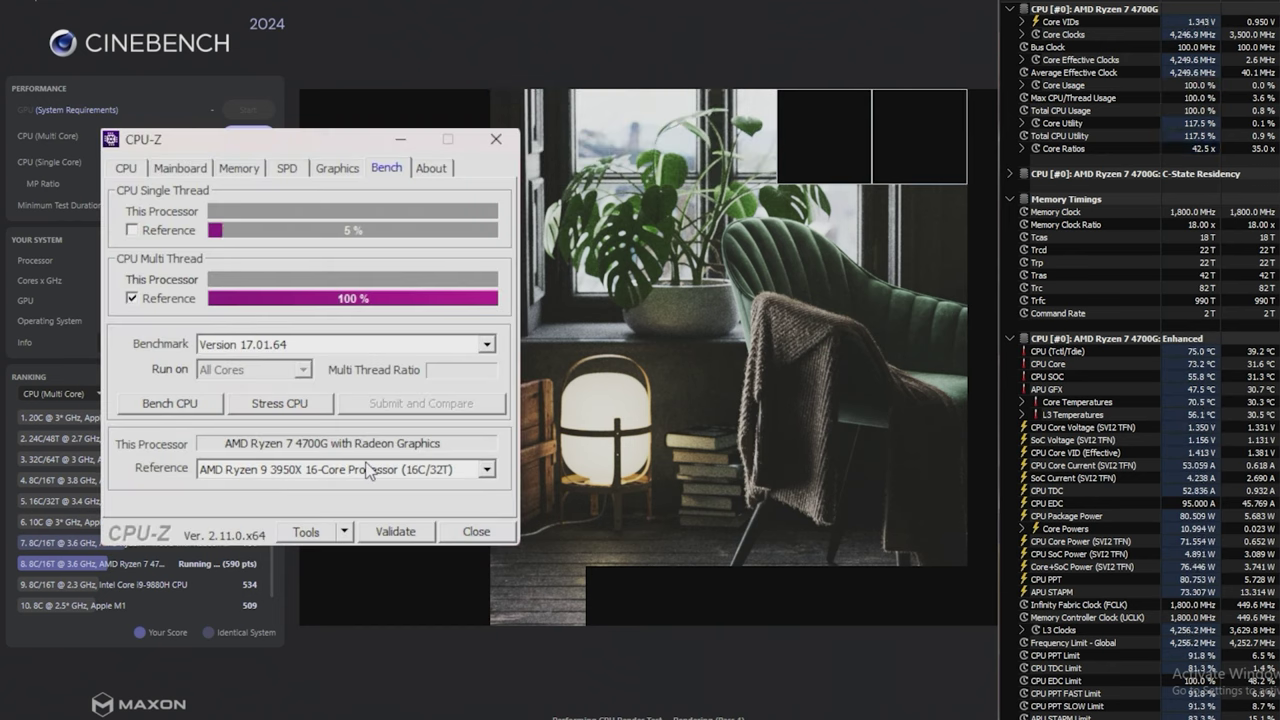
scroll(367, 470, "up", 1)
scroll(422, 476, "up", 1)
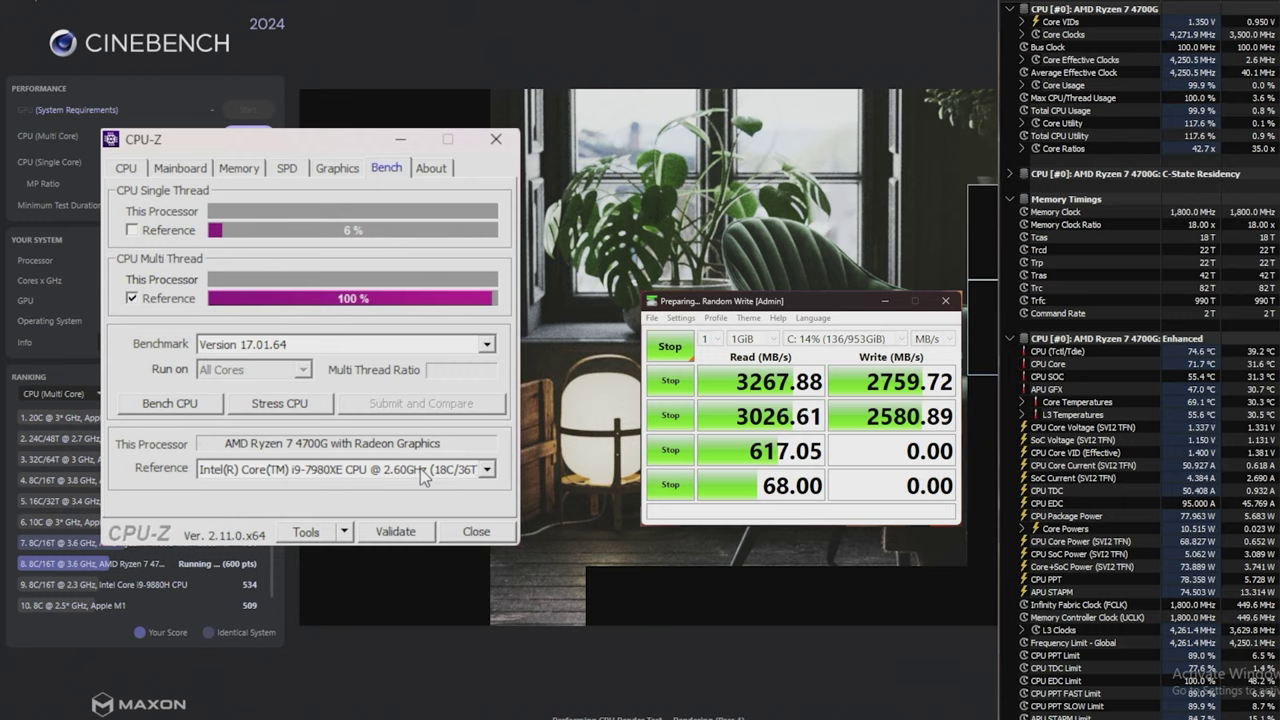
scroll(422, 476, "up", 1)
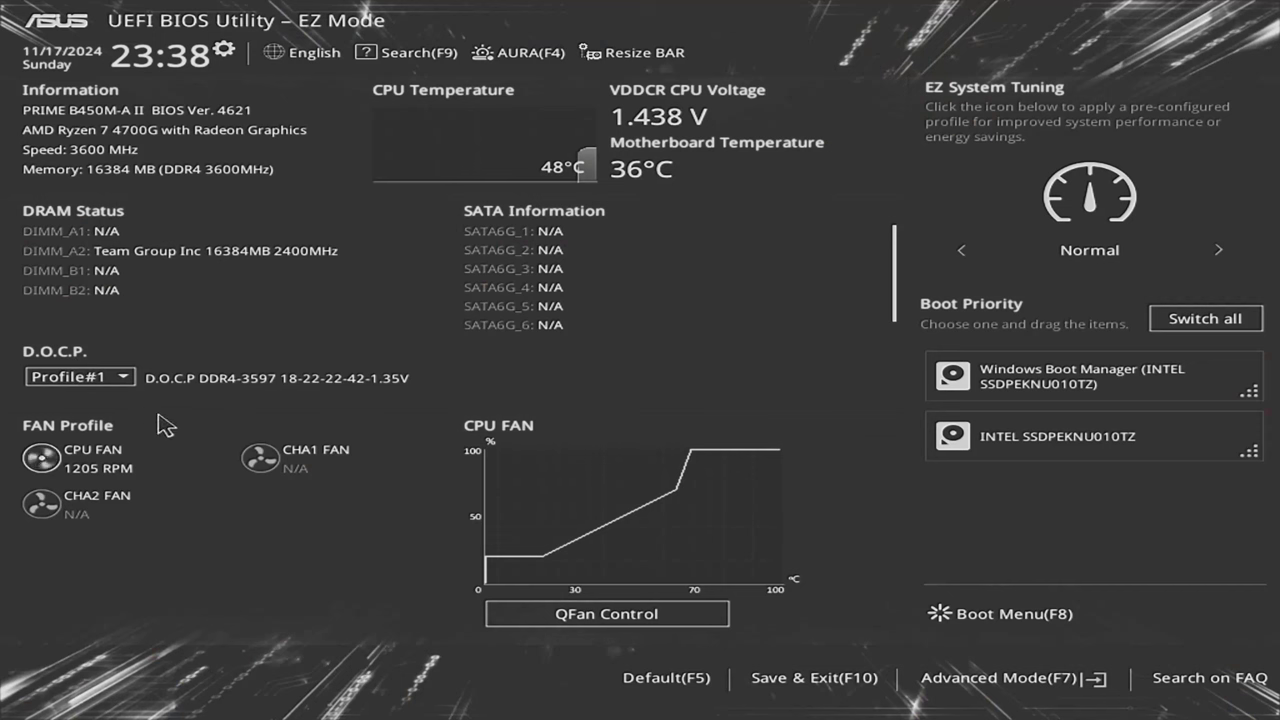
Set D.O.C.P. to Disabled, then save and restart
left_click(122, 379)
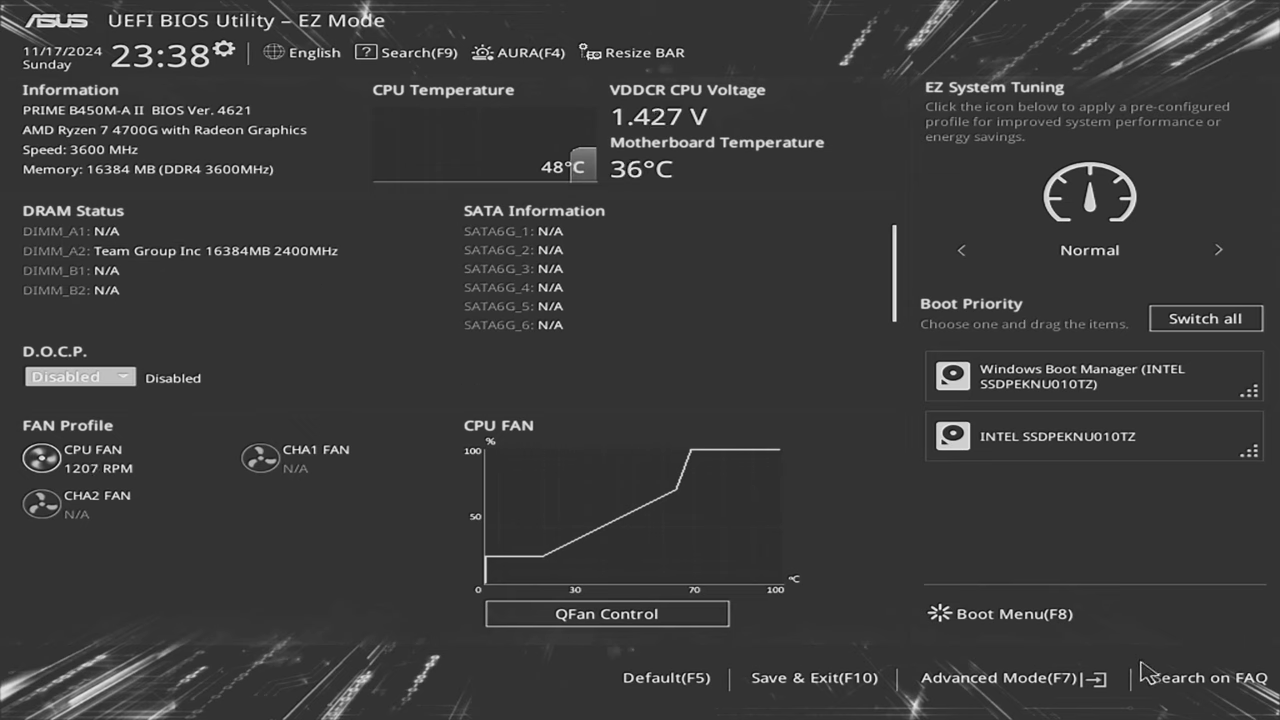
left_click(822, 680)
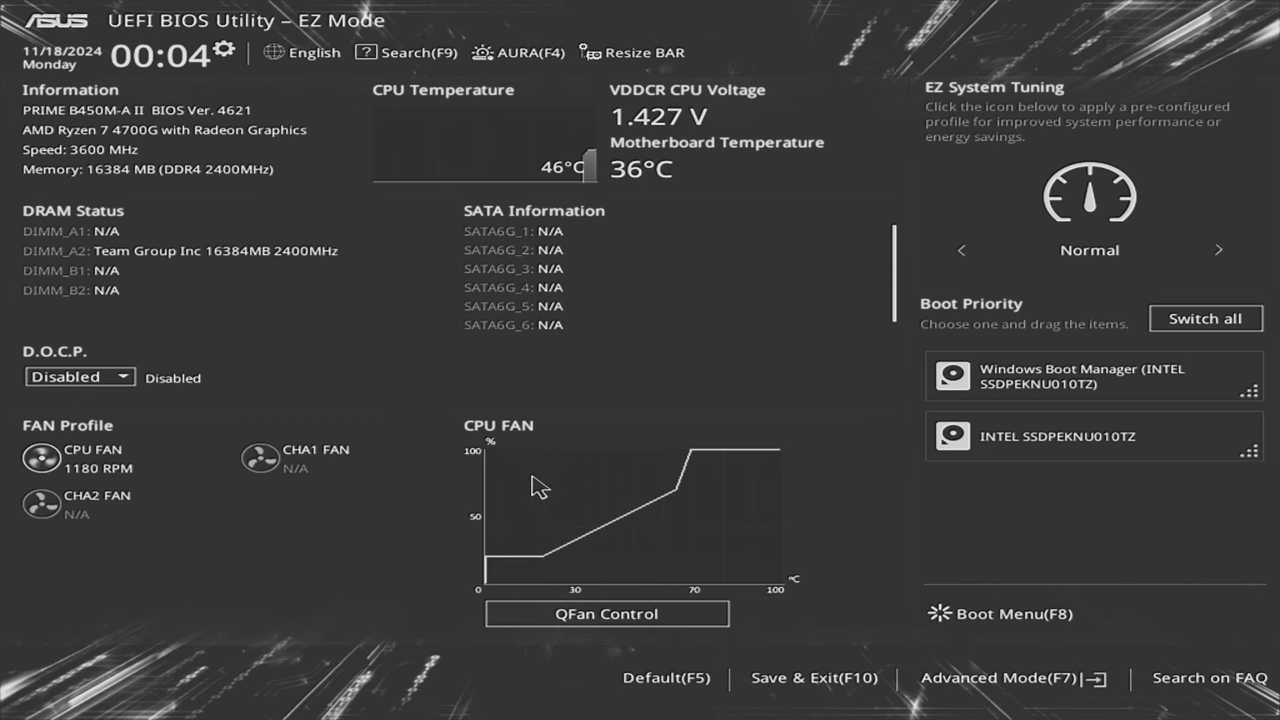
In Advanced Mode's Ai Tweaker, set Memory Frequency to DDR4-1600MHz
left_click(1022, 682)
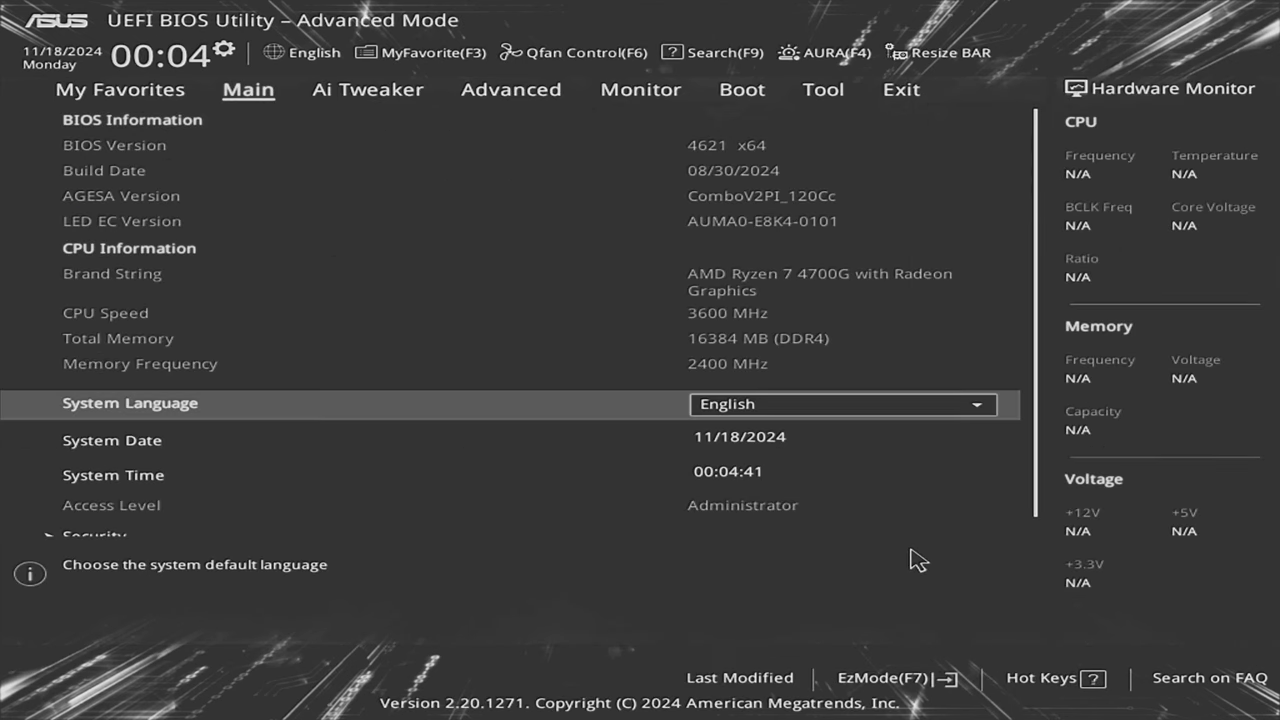
key("Right")
key("Down")
key("Down")
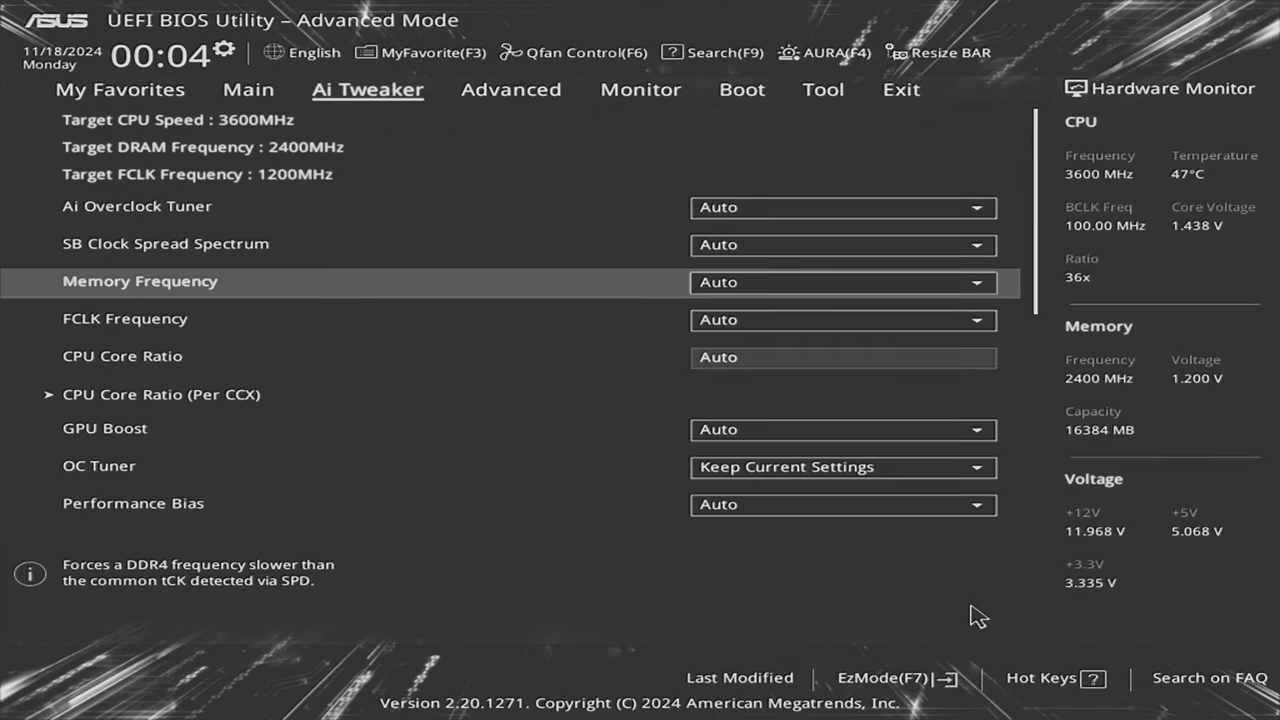
key("Return")
key("Down")
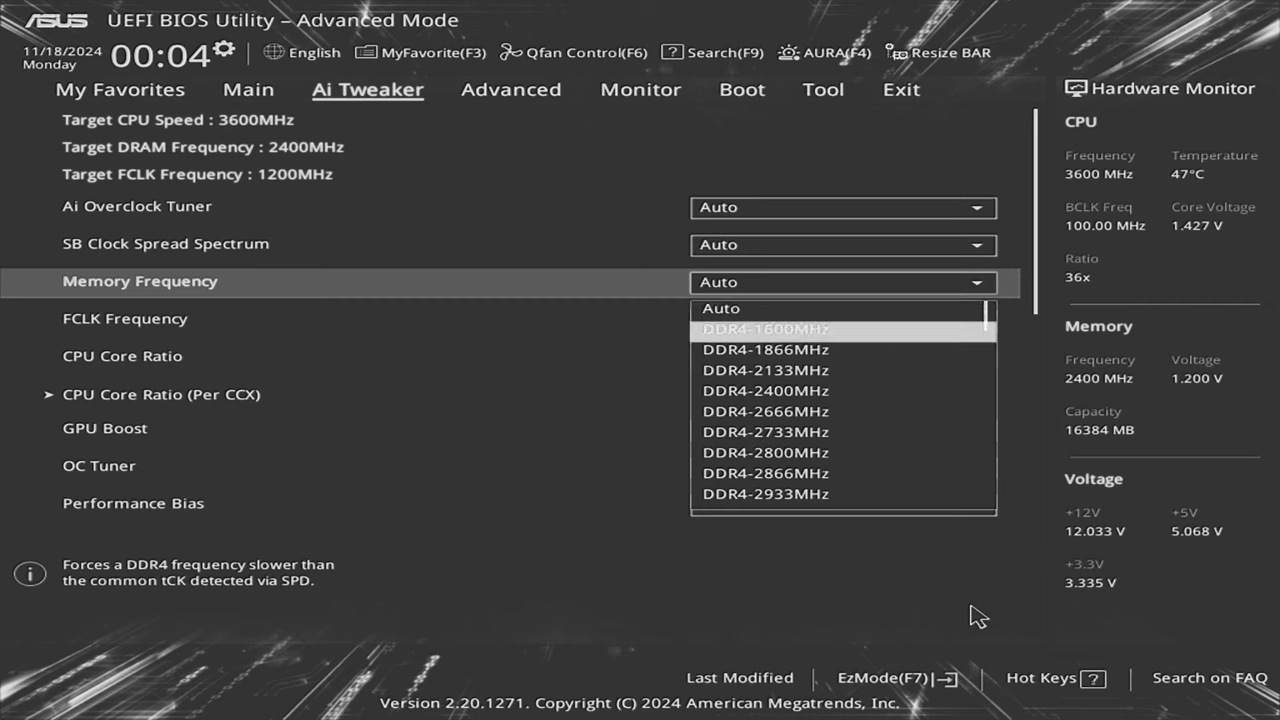
key("Return")
Set FCLK Frequency to 800MHz
key("Down")
key("Return")
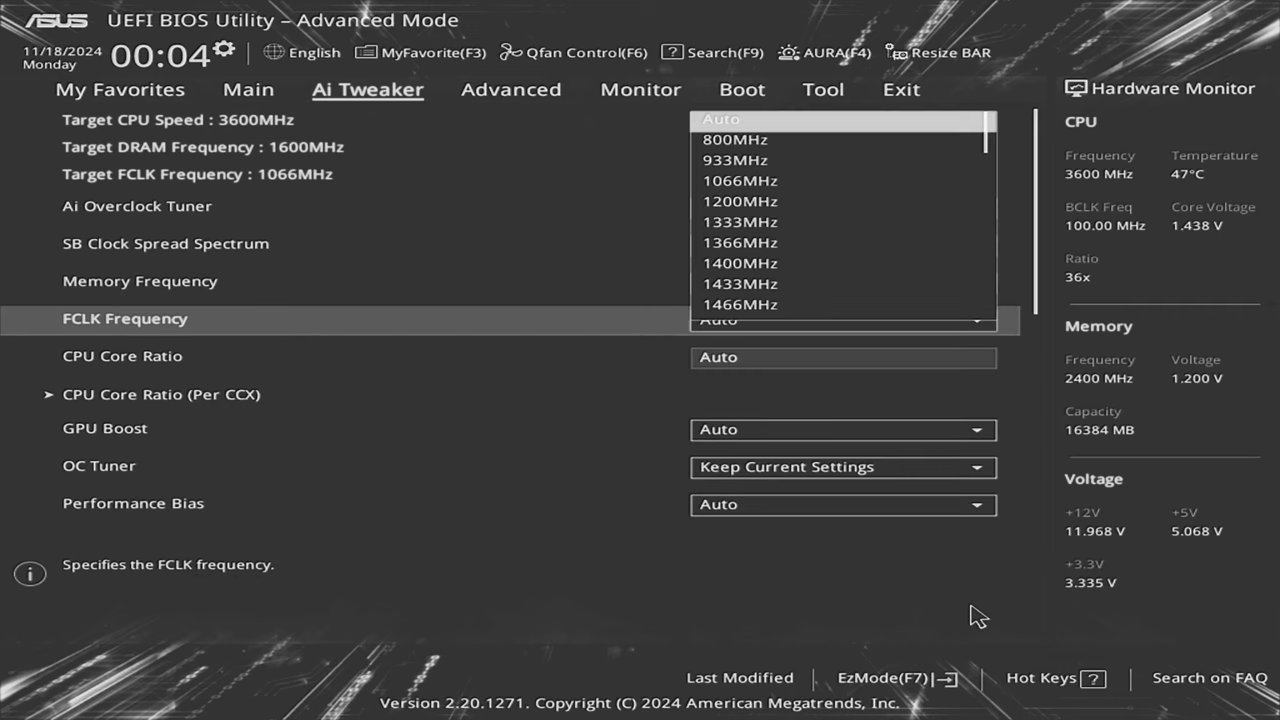
key("Down")
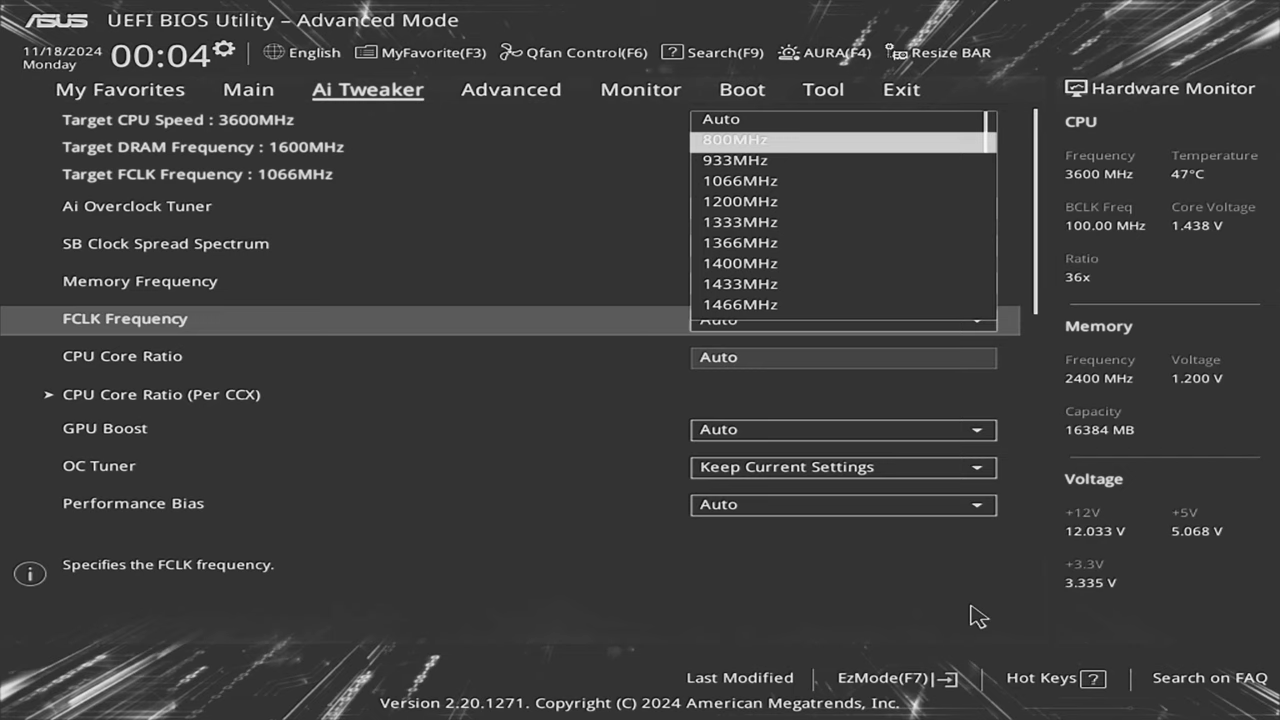
key("Return")
key("Down")
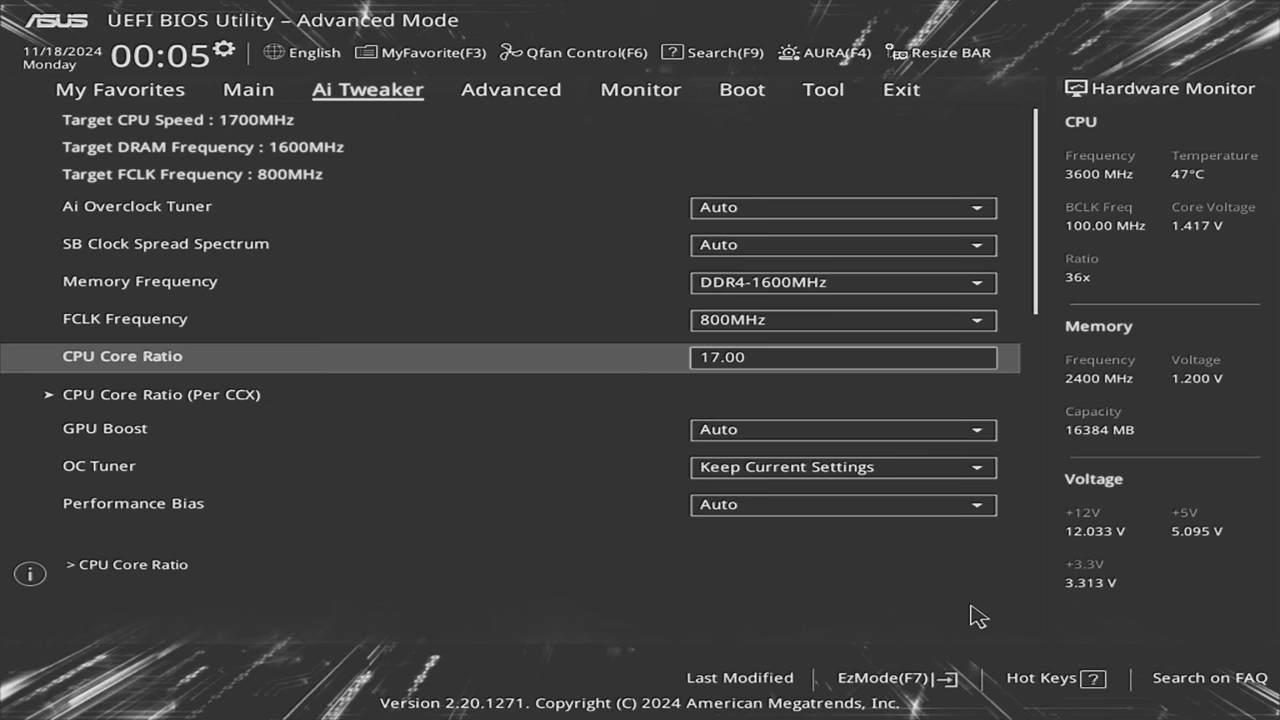
Set GPU Boost to Manual Mode with a GFX clock frequency of 500
key("Down")
key("Down")
key("Return")
key("Down")
key("Down")
key("Down")
key("Return")
key("Down")
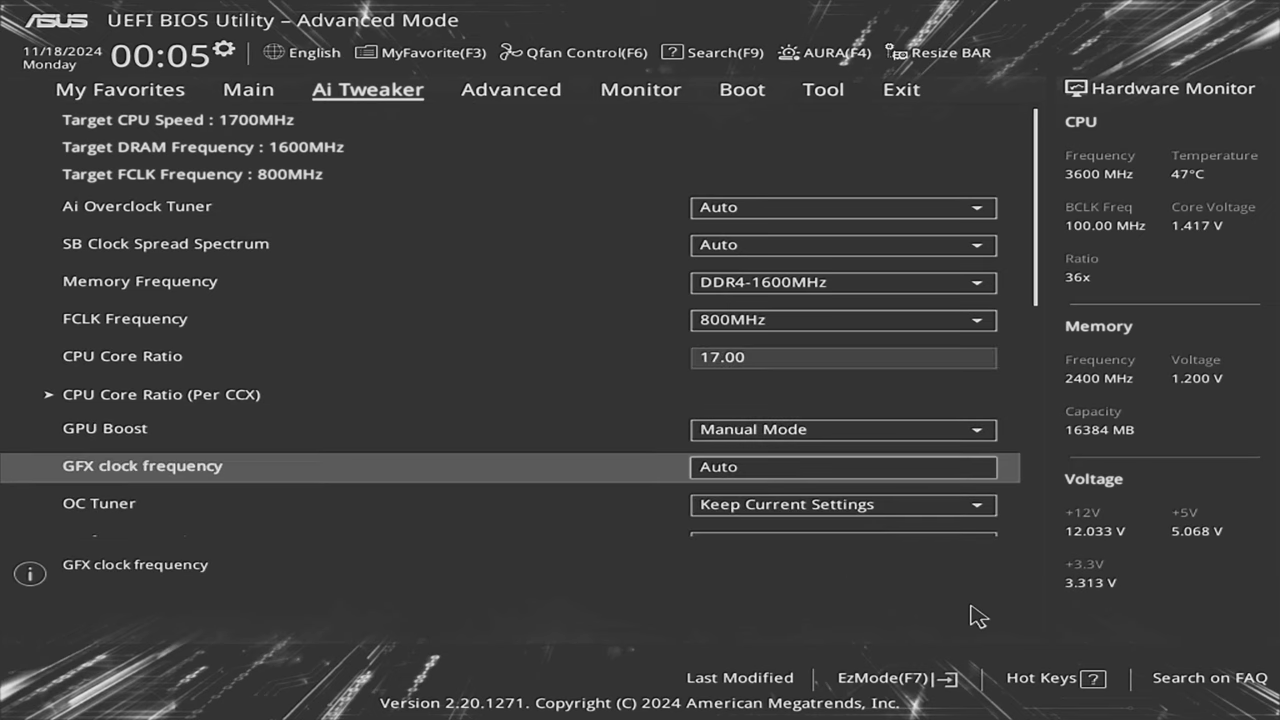
type("500")
key("Down")
key("Down")
key("Down")
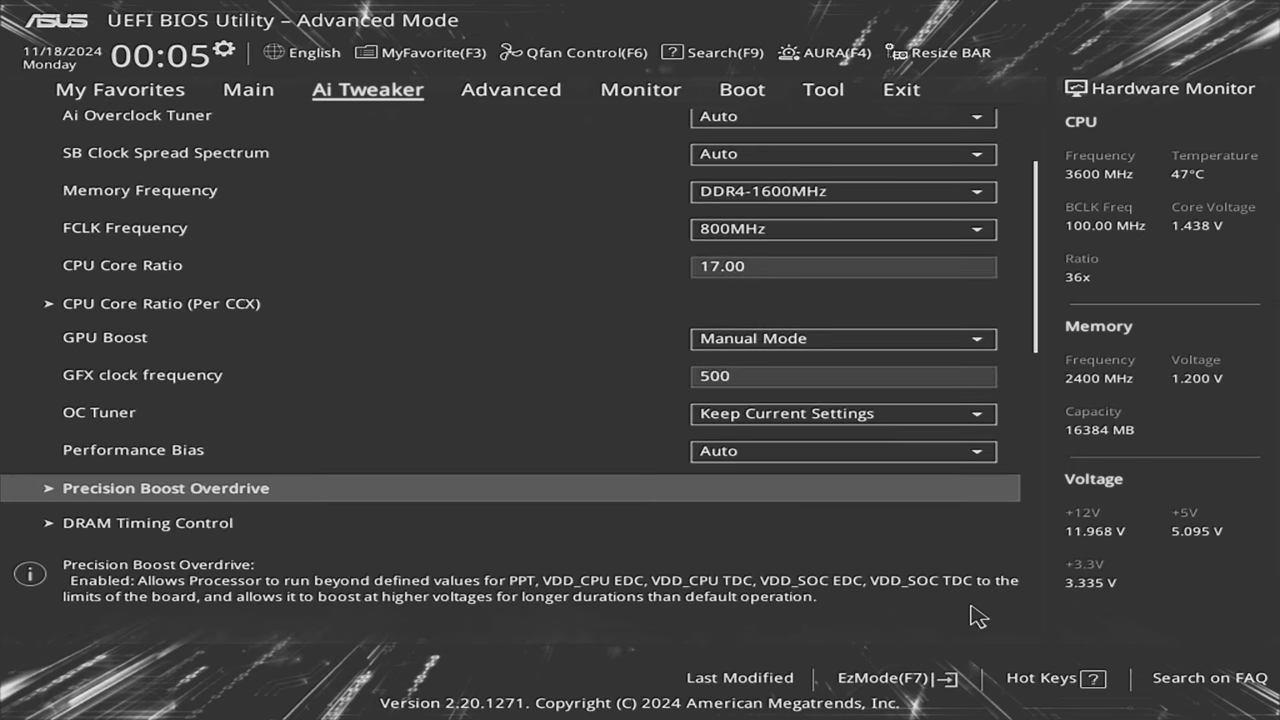
key("Return")
Disable Precision Boost Overdrive and leave its Scalar at Auto
key("Down")
key("Return")
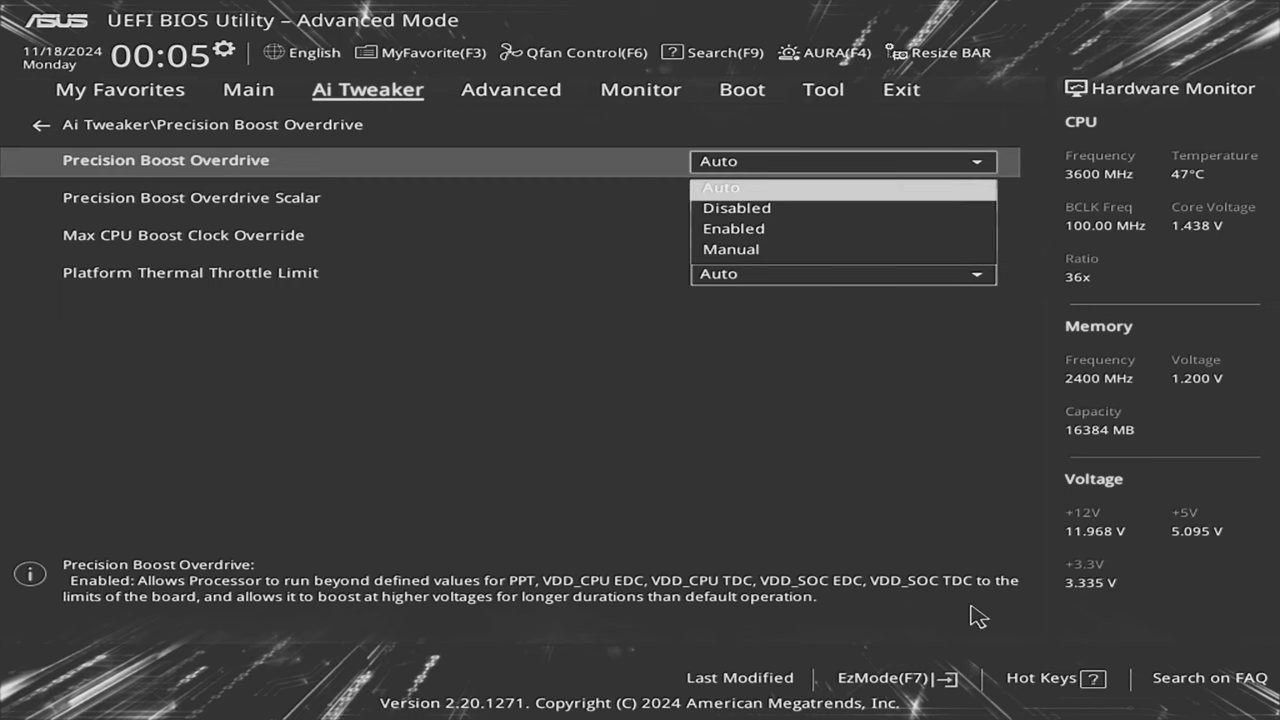
key("Down")
key("Return")
key("Down")
key("Return")
key("Return")
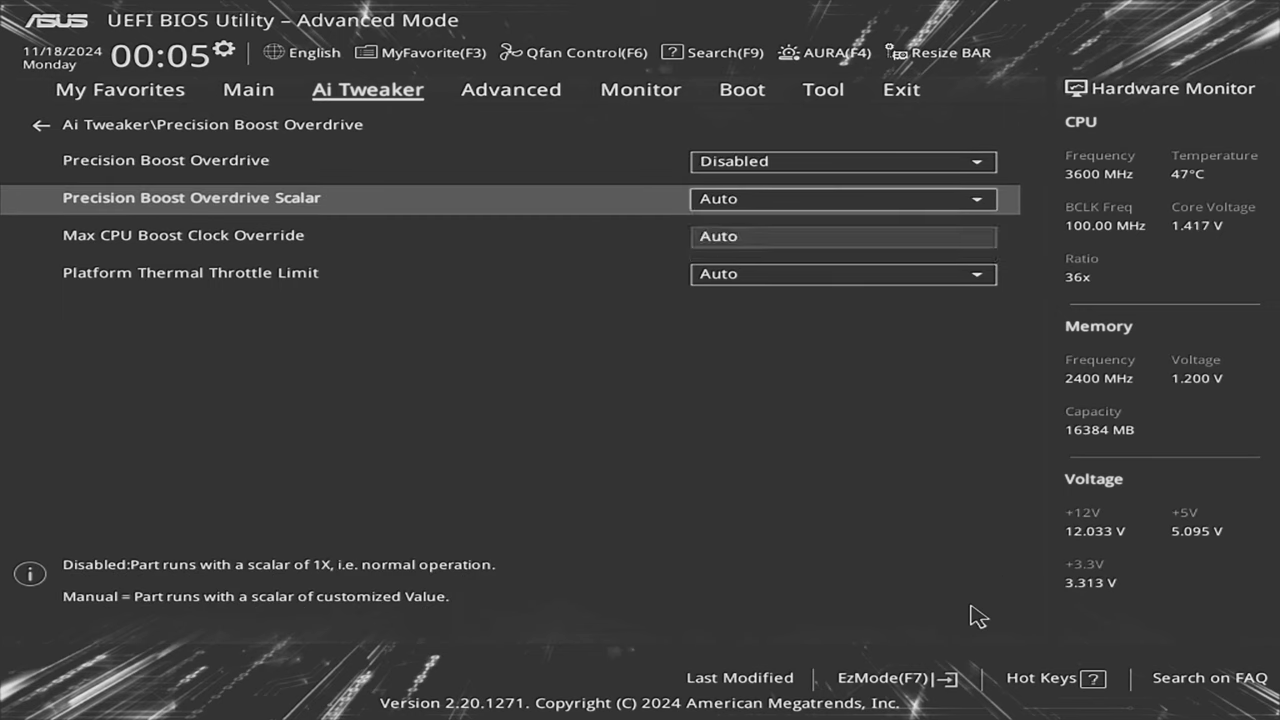
key("Down")
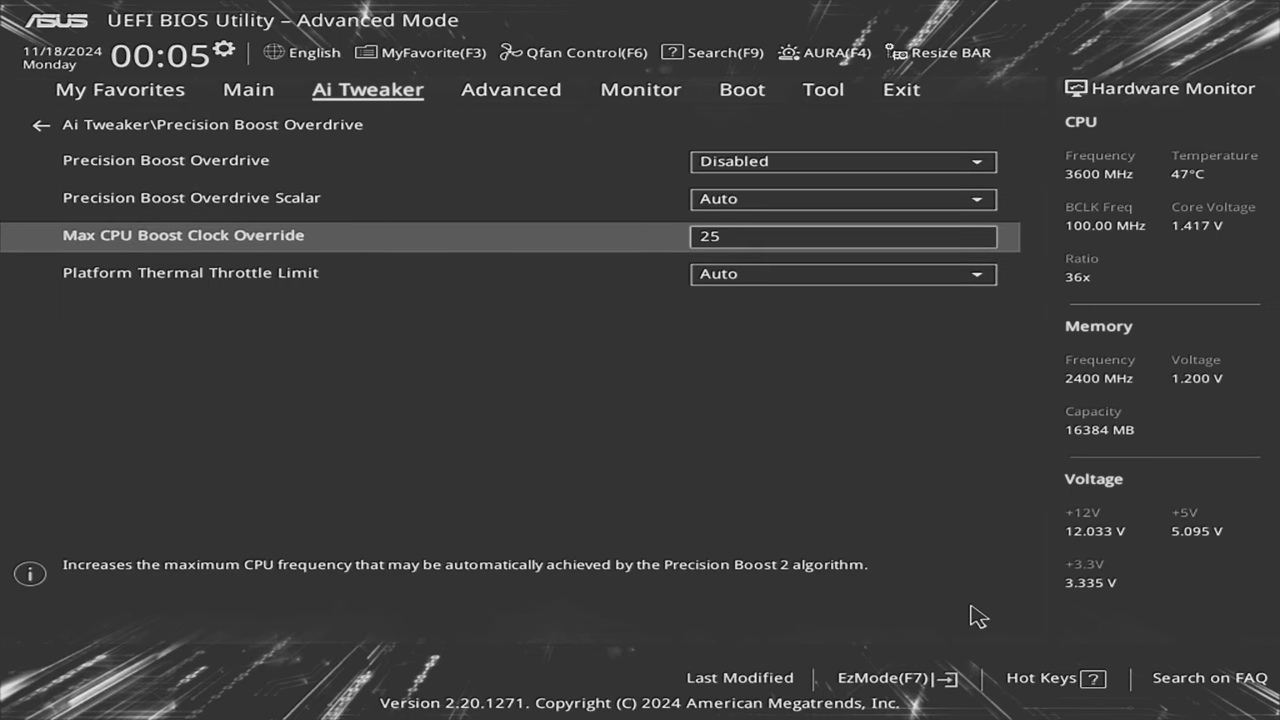
key("Down")
Look through DRAM Timing Control, then move down to the voltage settings
key("Escape")
key("Down")
key("Return")
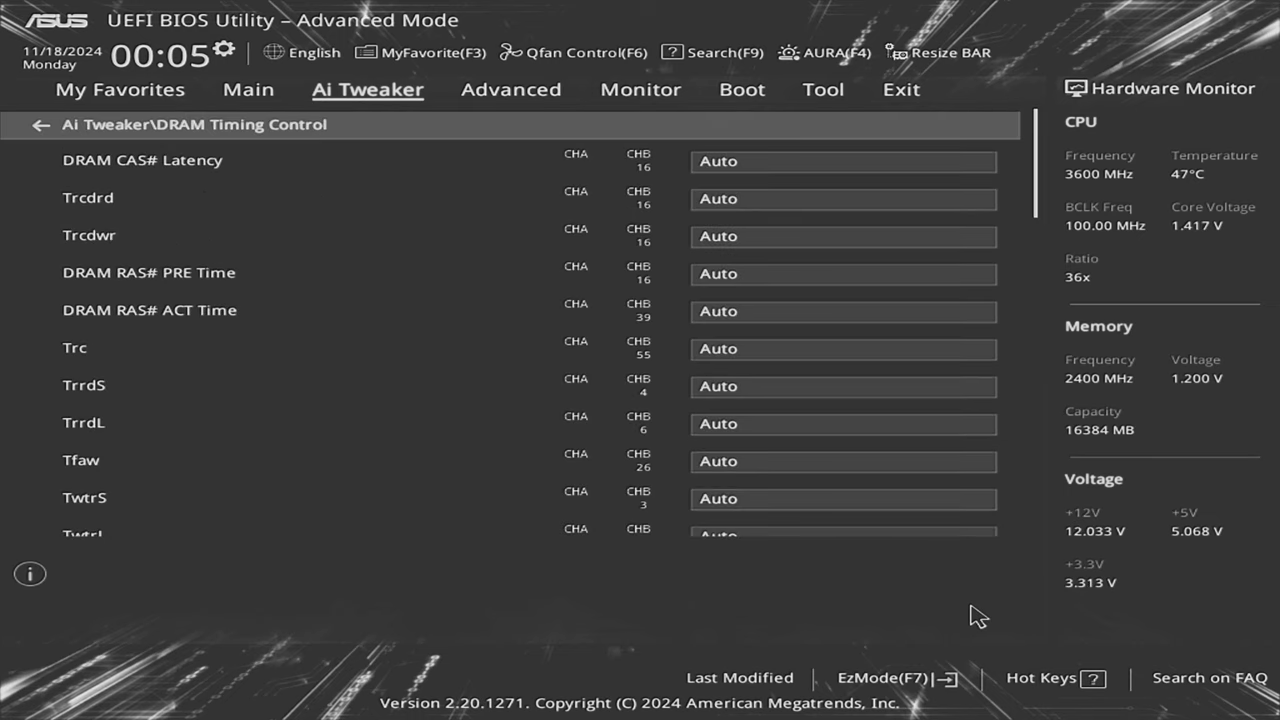
key("Escape")
key("Down")
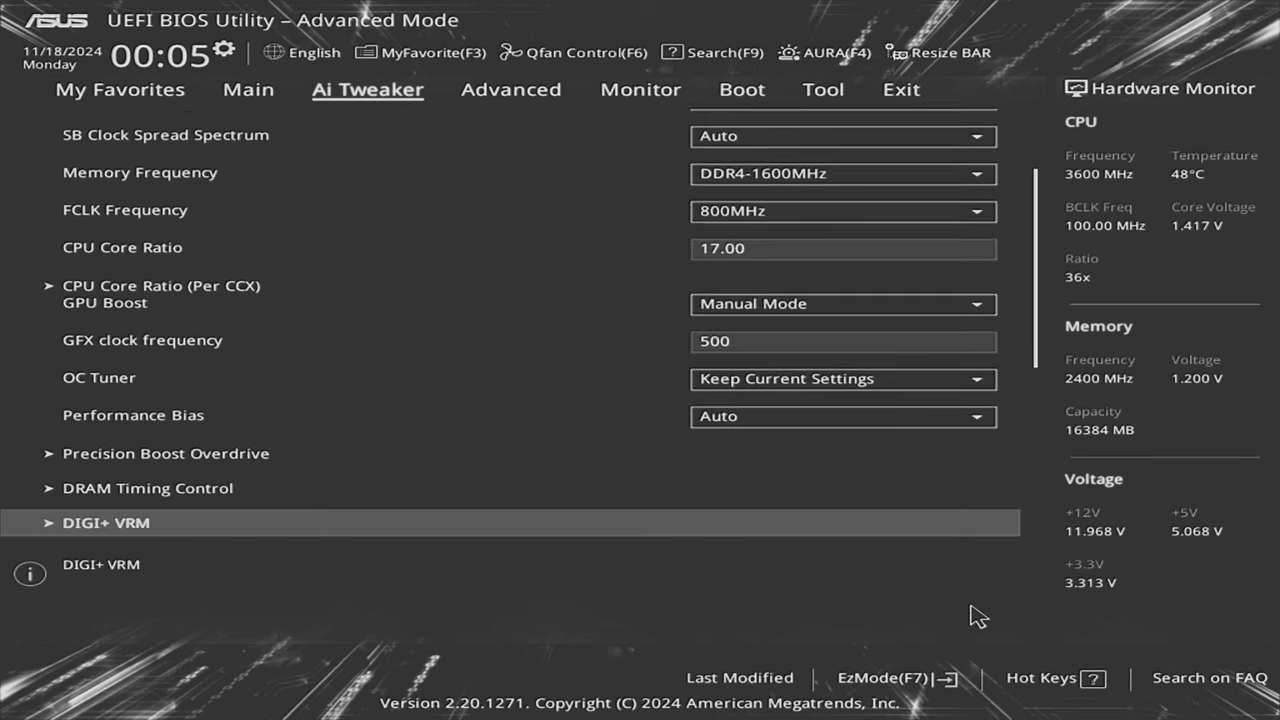
key("Down")
key("Down")
key("Down")
key("Down")
key("Down")
key("Down")
key("Down")
key("Down")
key("Down")
key("Down")
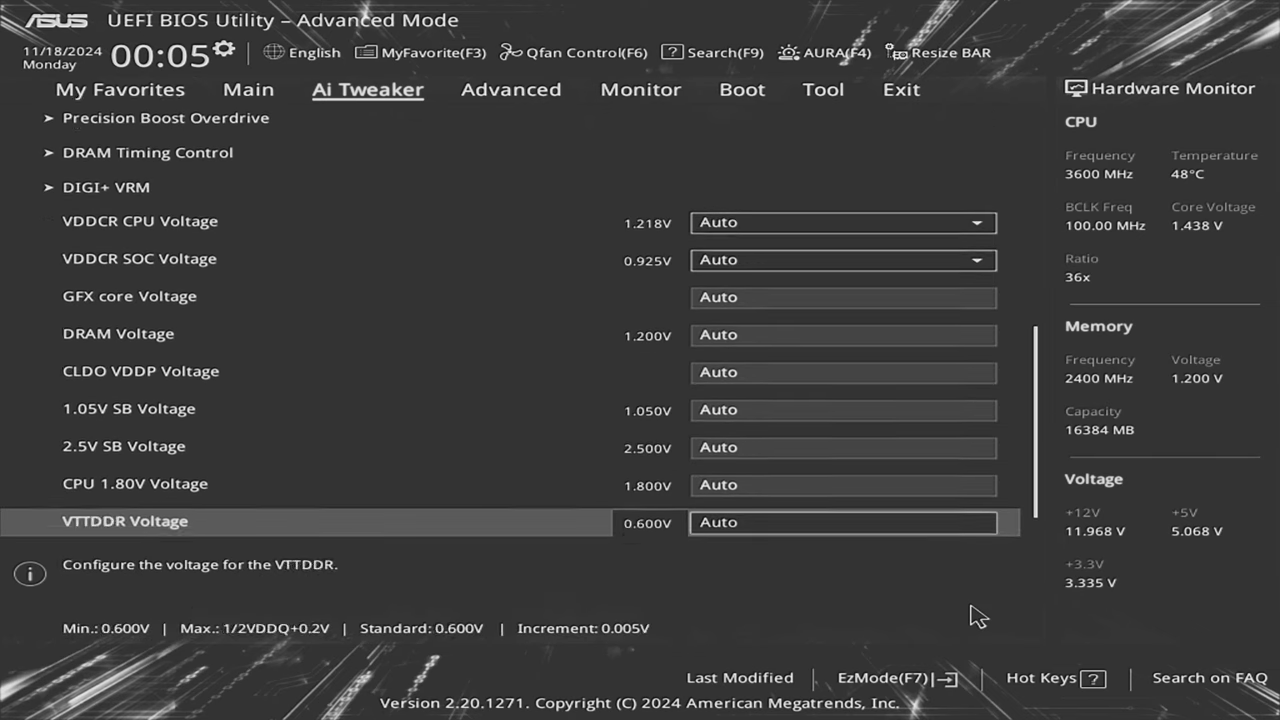
In the Advanced section, set Infinity Fabric Frequency to 800MHz
key("Right")
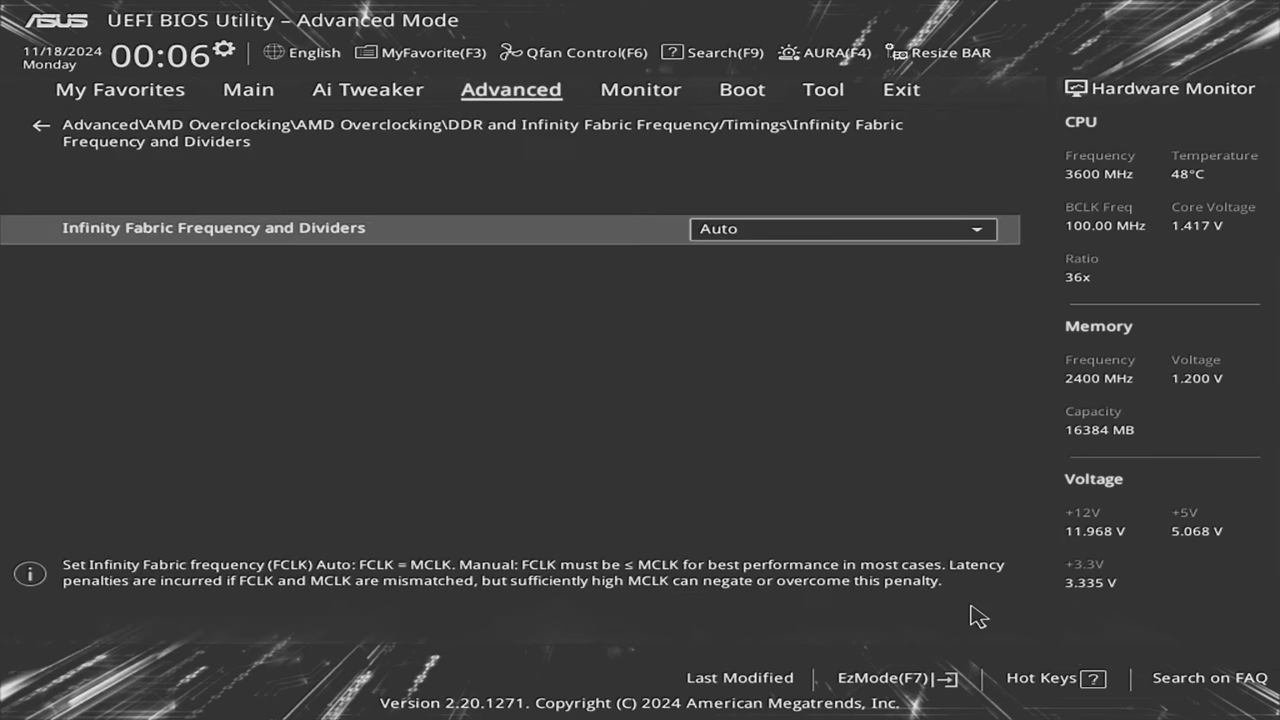
key("Return")
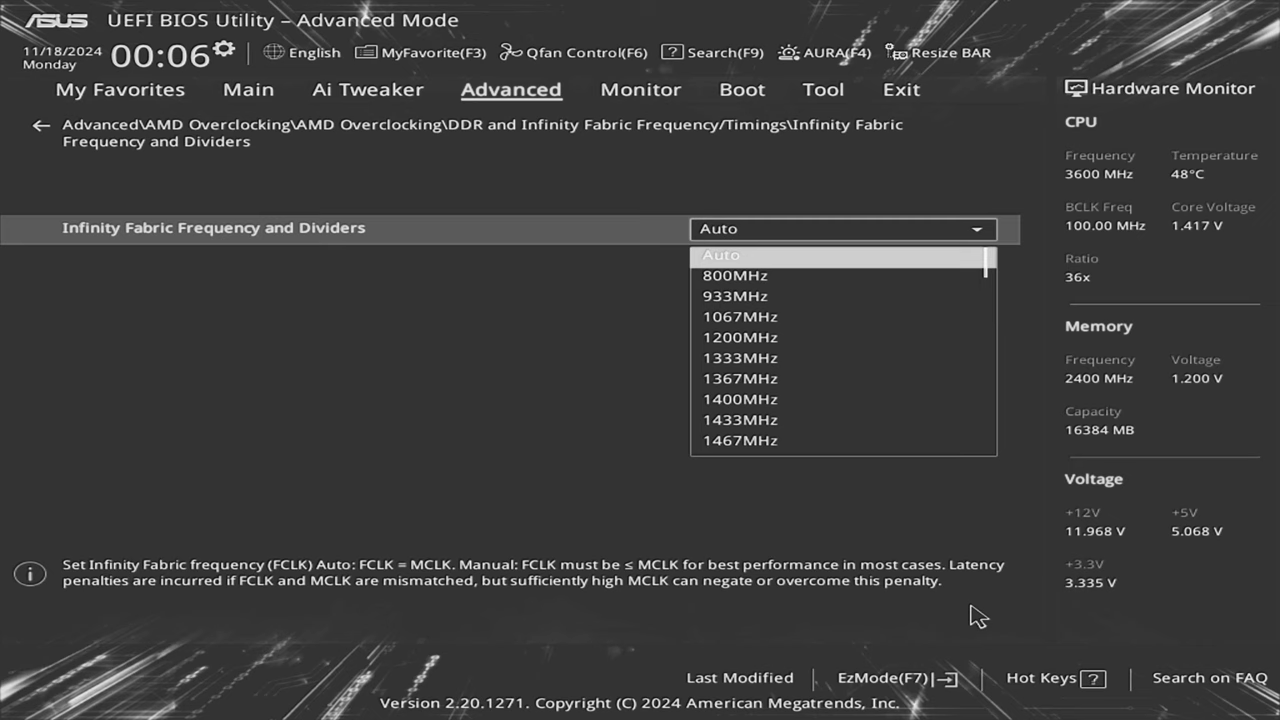
key("Down")
key("Return")
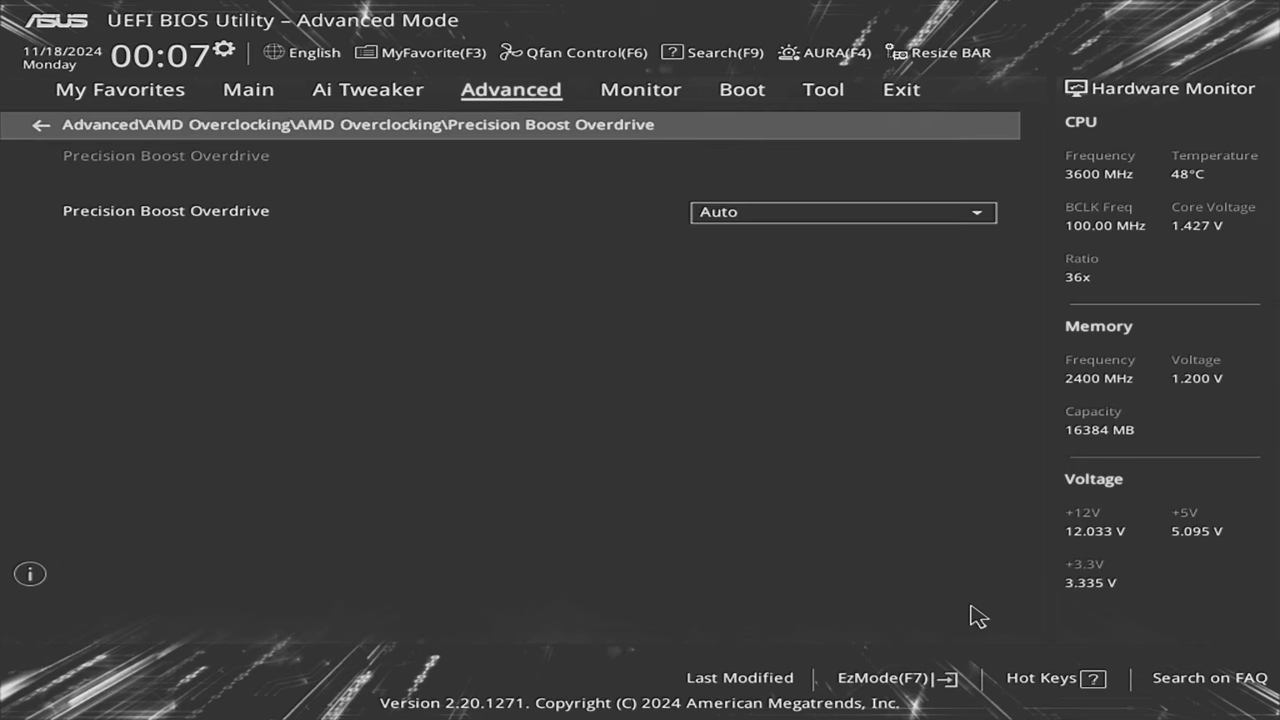
Set Precision Boost Overdrive to Disable, then save and reset with F10
key("Down")
key("Return")
key("Down")
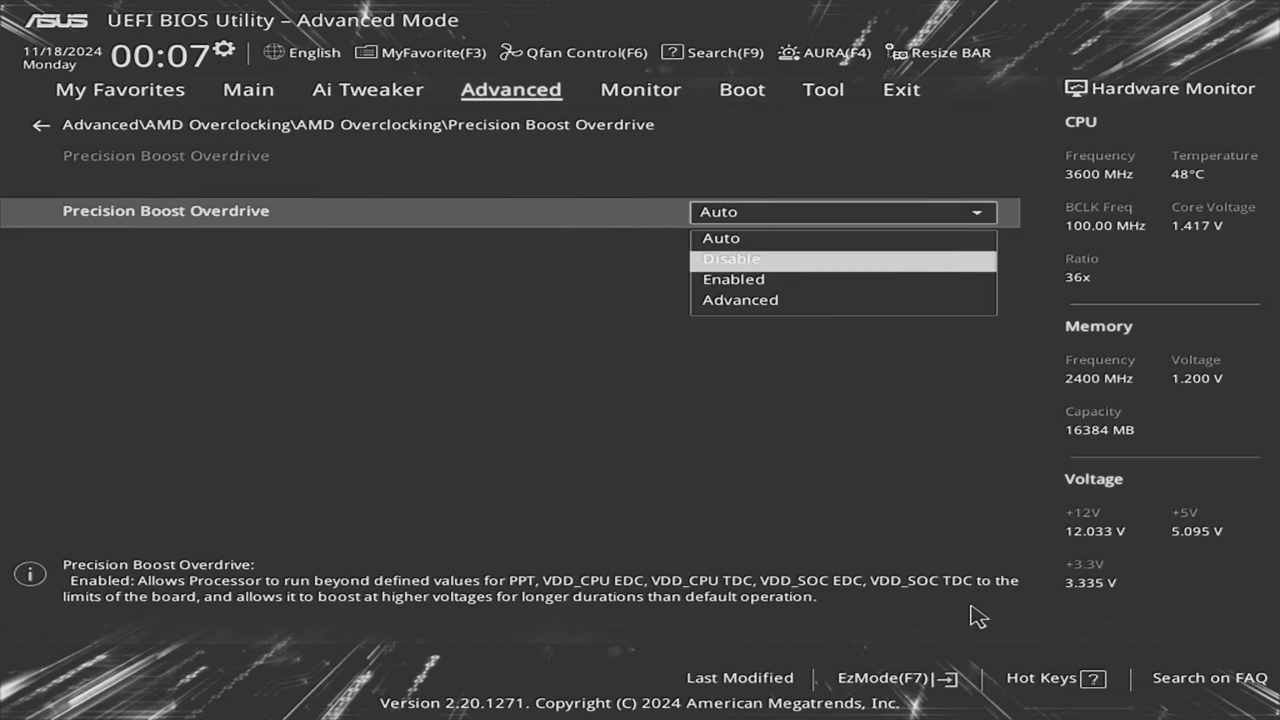
key("Return")
key("F10")
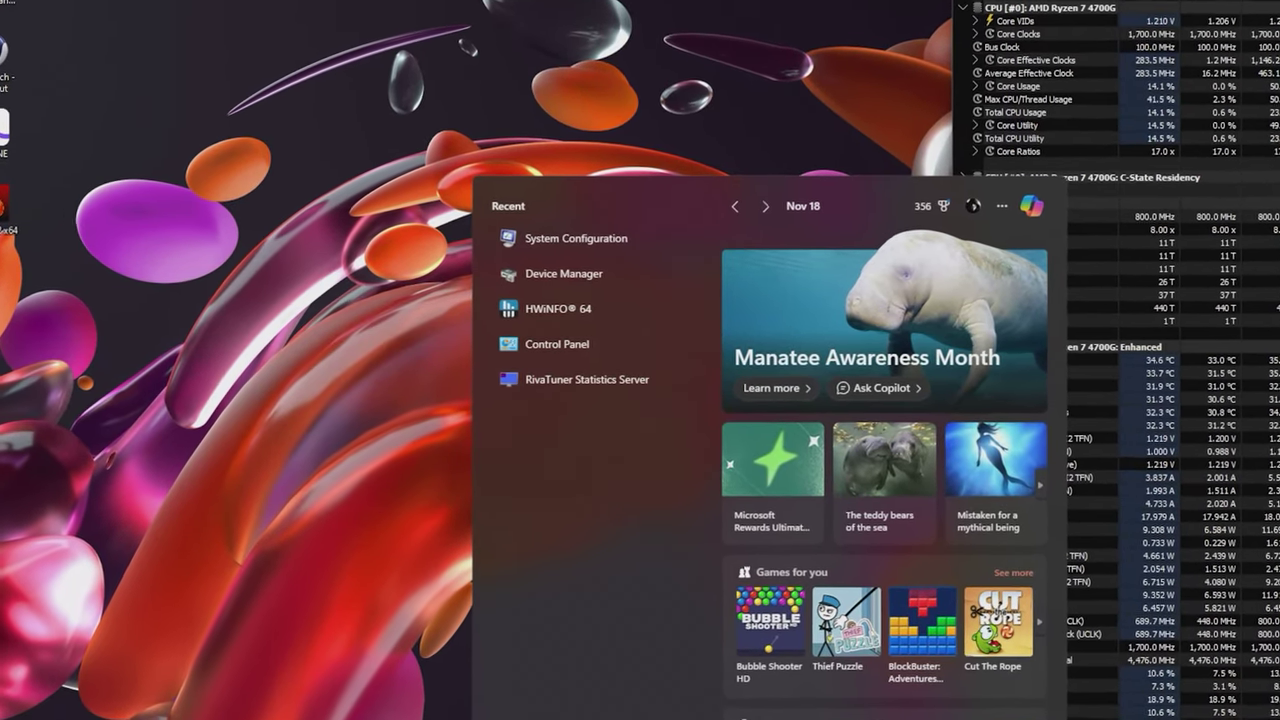
Open msconfig, limit boot to 2 processors in Advanced options, and apply
type("msconfig")
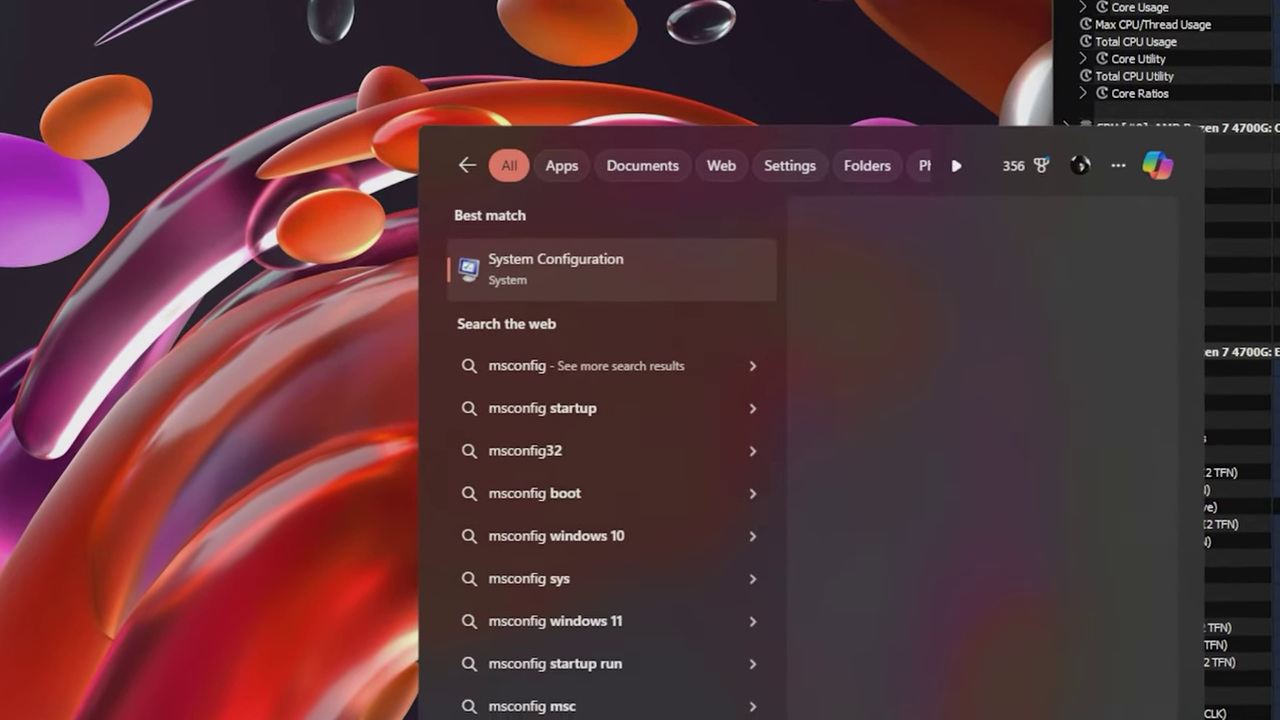
key("Return")
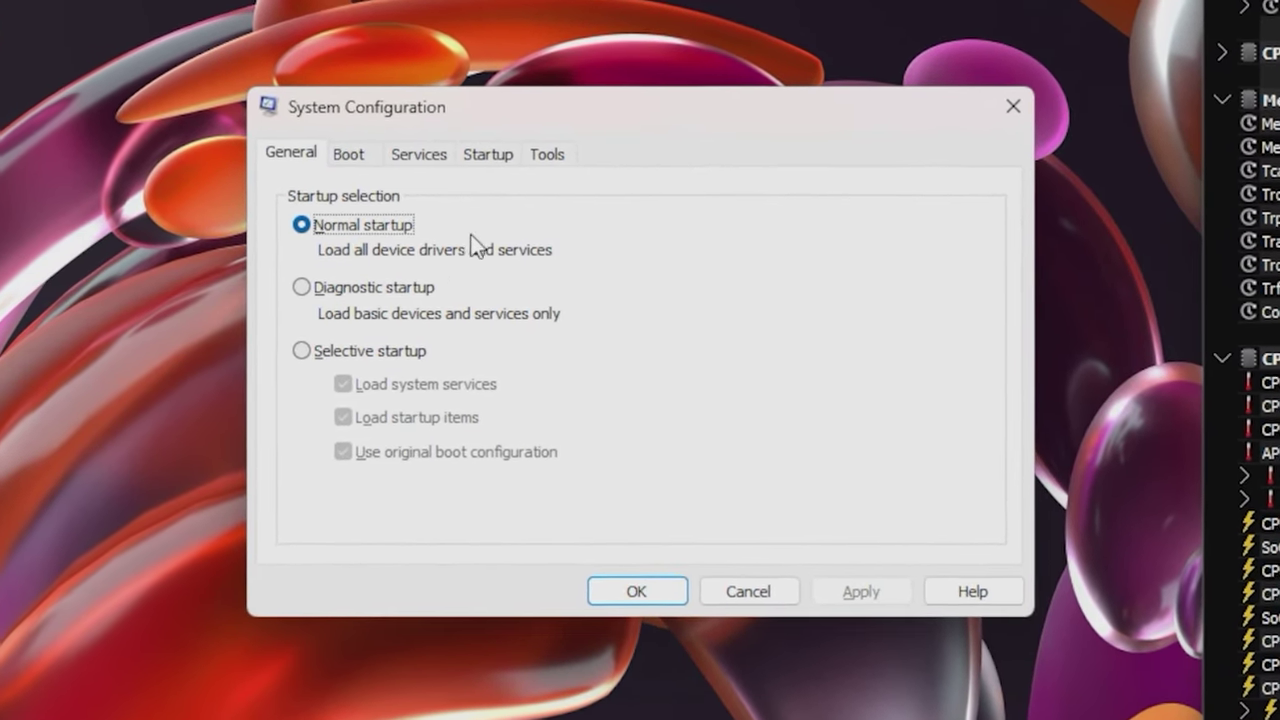
left_click(361, 162)
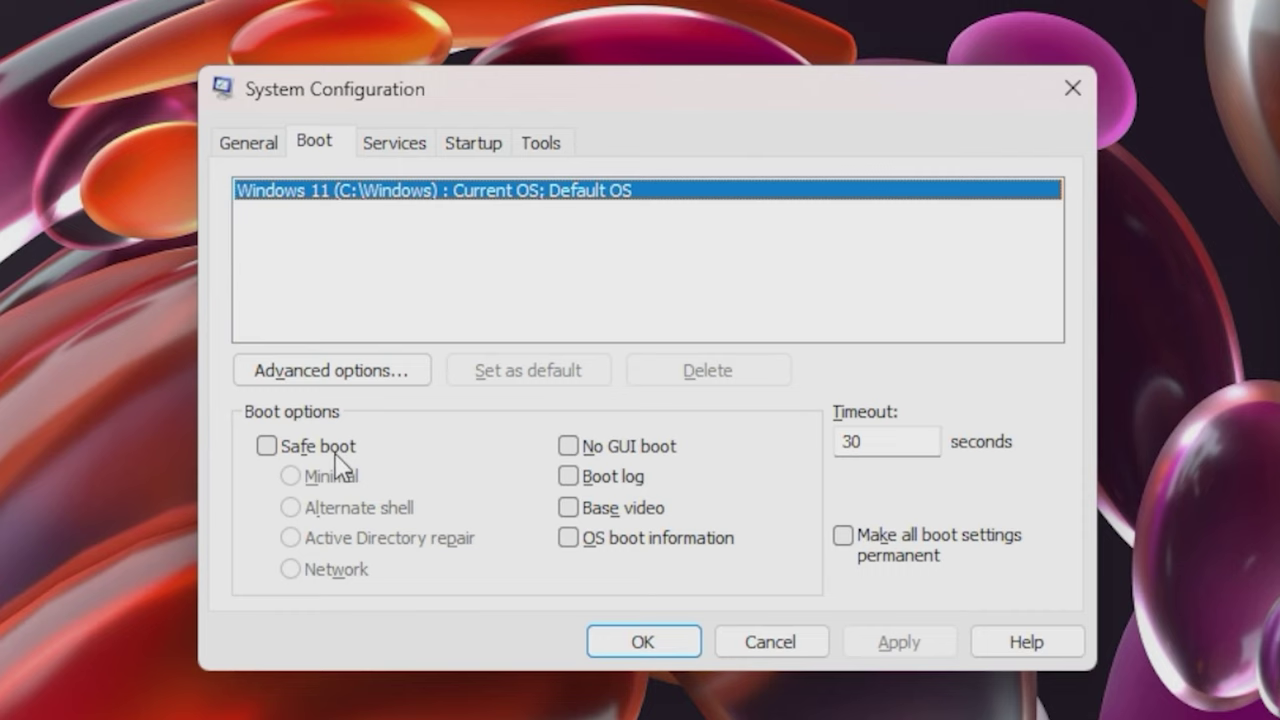
left_click(327, 367)
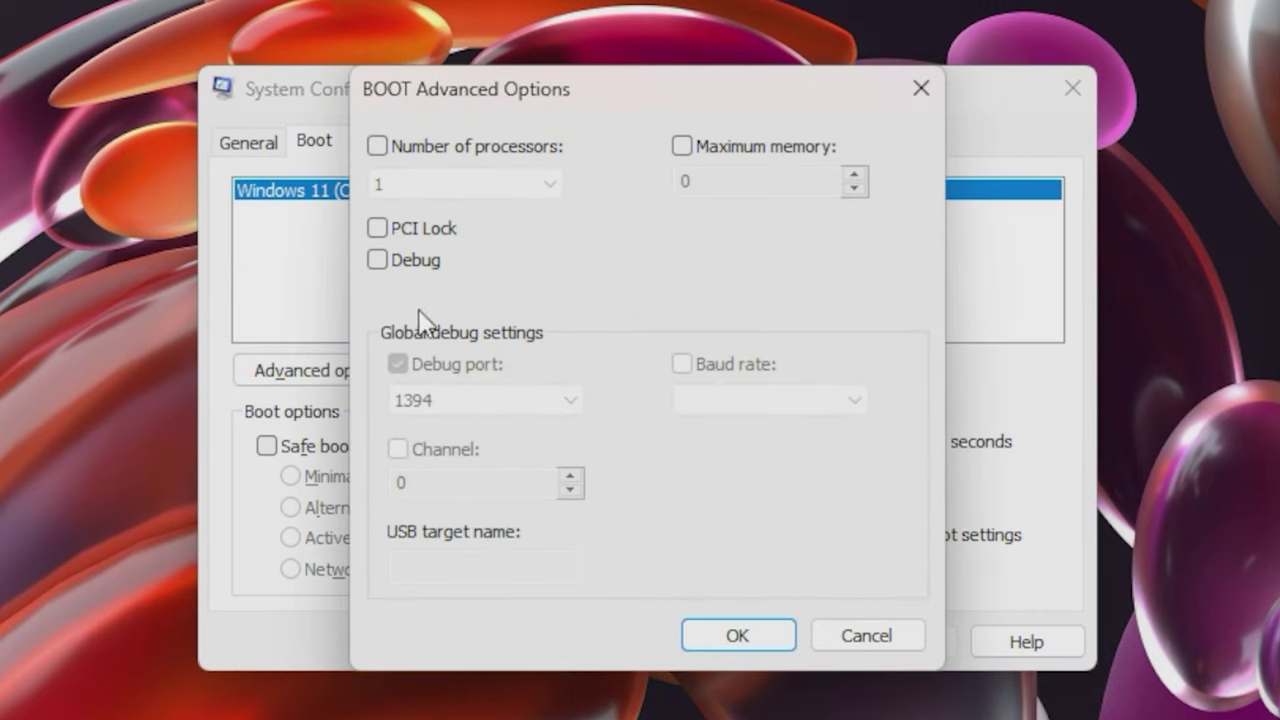
left_click(460, 148)
left_click(548, 184)
left_click(484, 231)
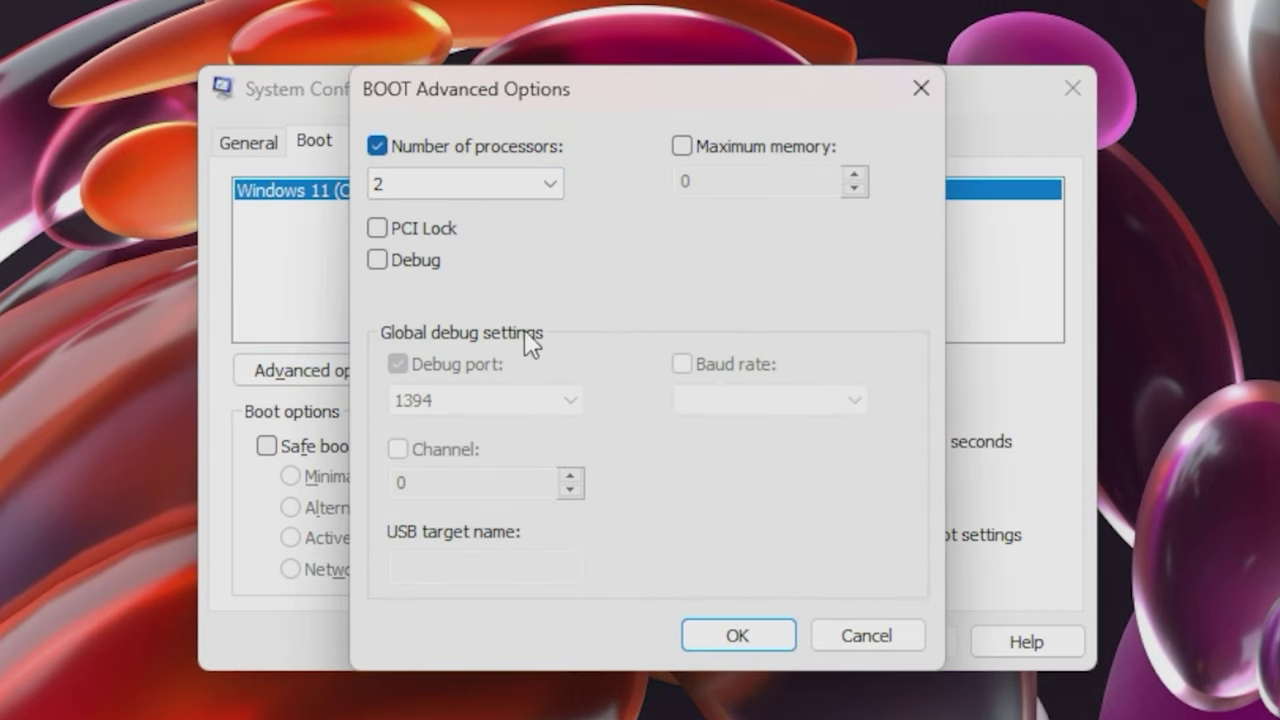
left_click(736, 636)
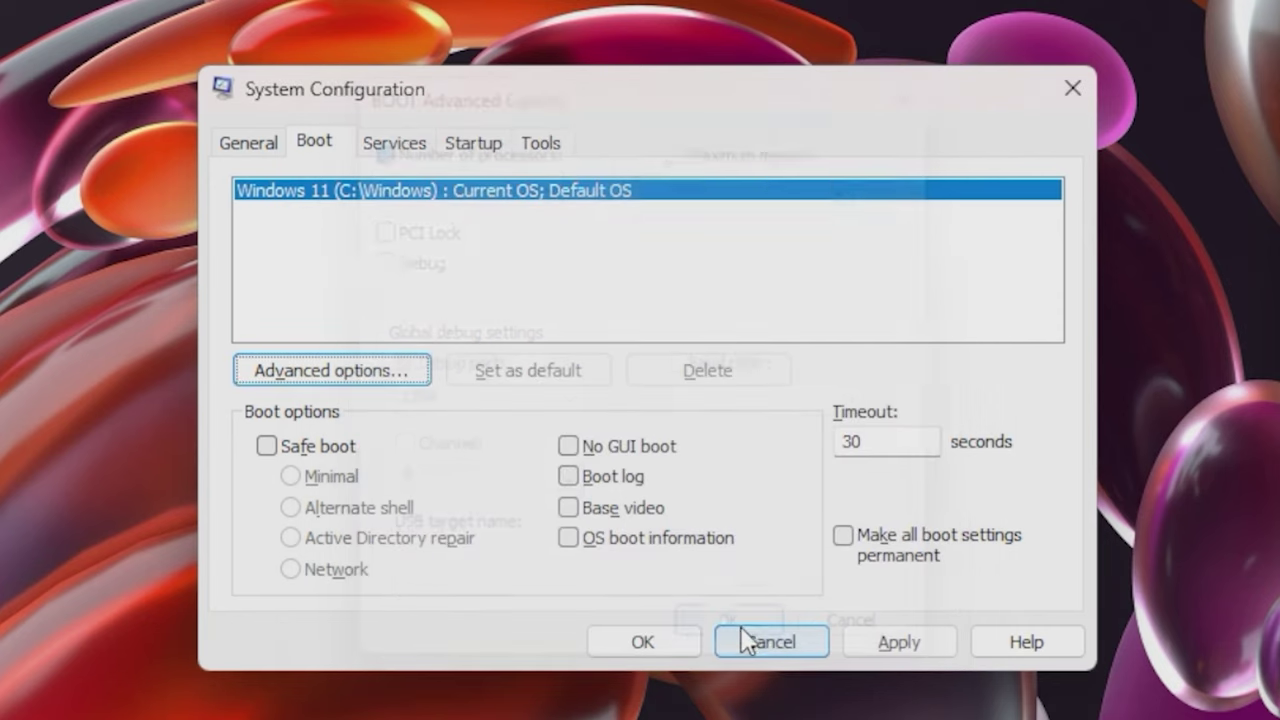
left_click(900, 643)
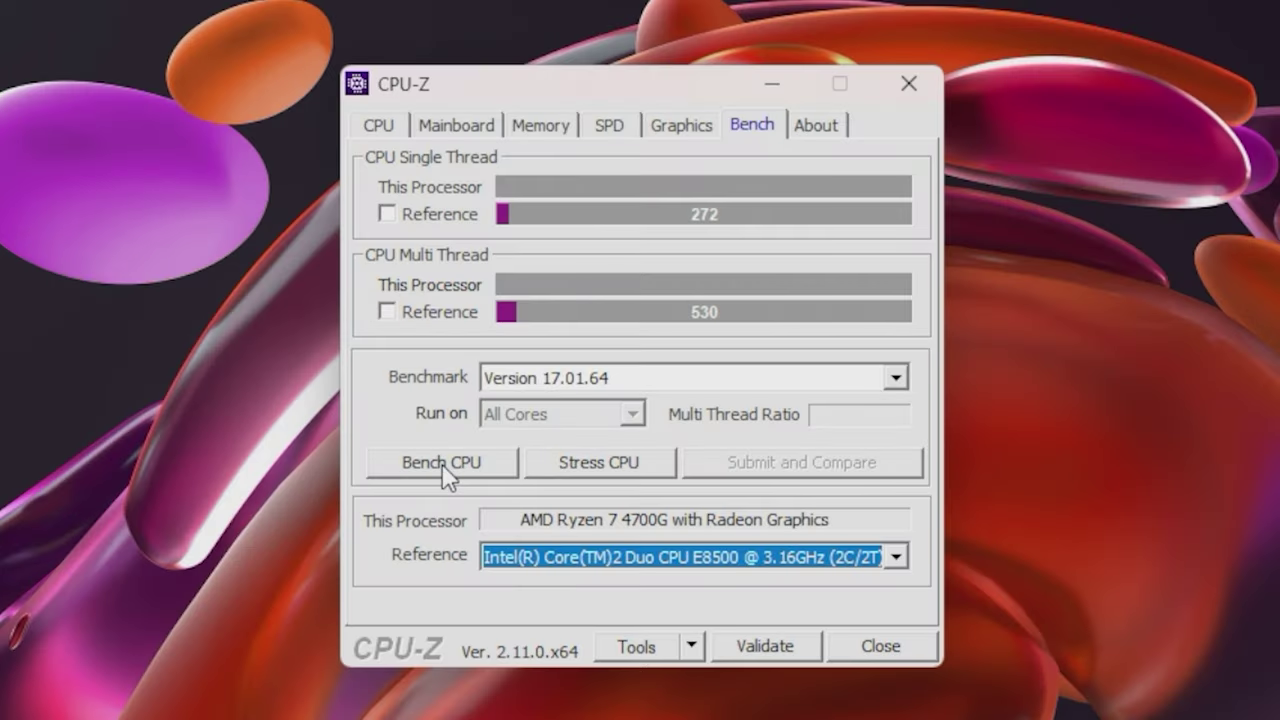
Start CPU-Z's multi-thread CPU benchmark
left_click(448, 466)
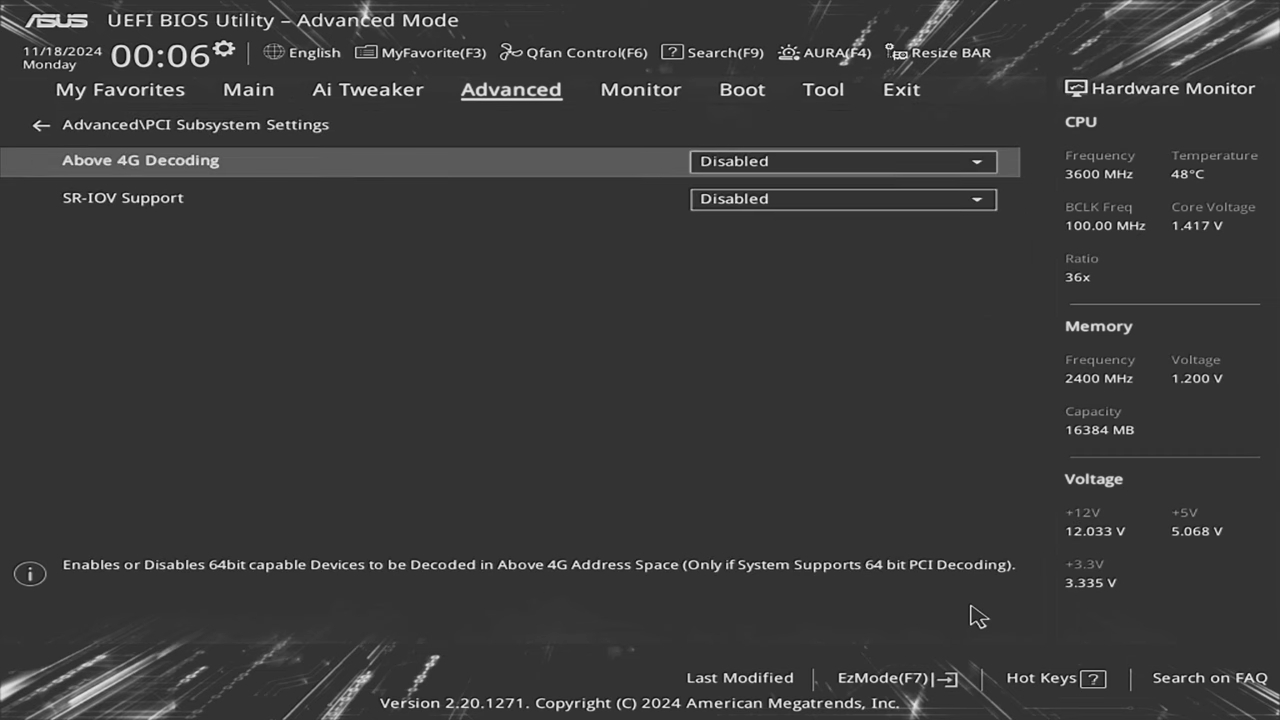
Back out of the PCI Subsystem Settings and NVMe pages to the Advanced menu list
key("Escape")
key("Down")
key("Down")
key("Down")
key("Down")
key("Return")
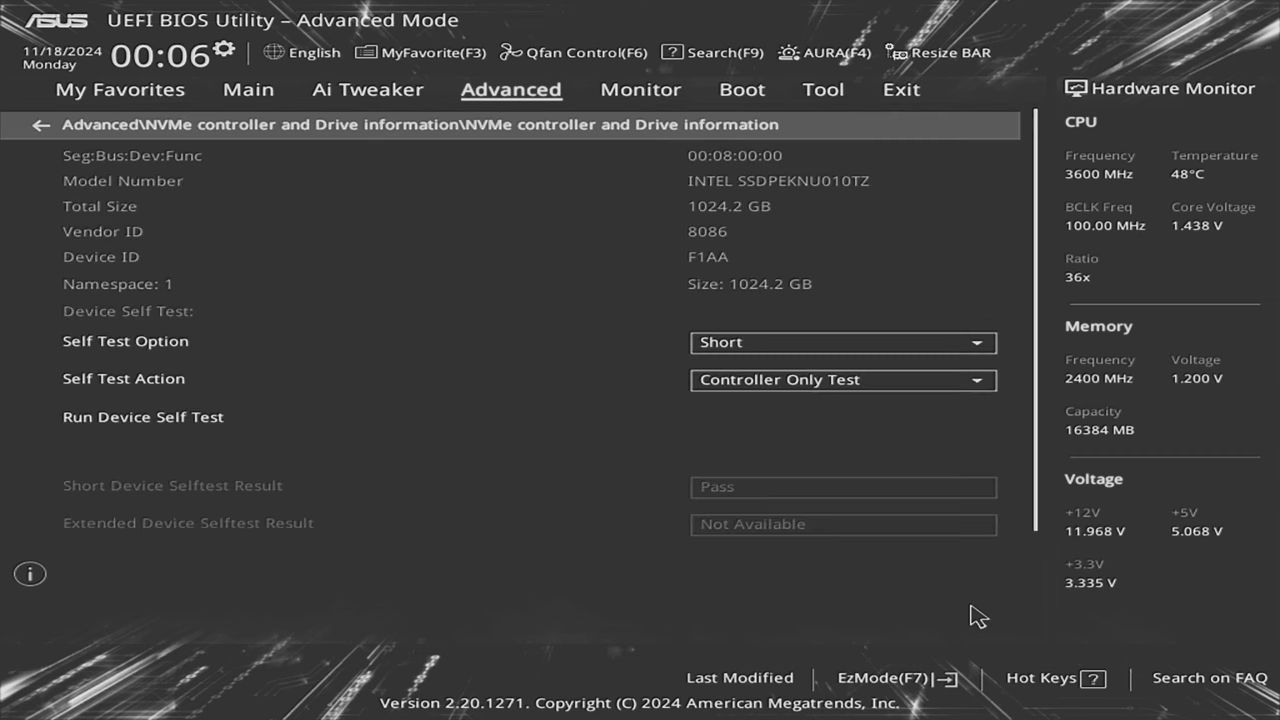
key("Down")
key("Down")
key("Escape")
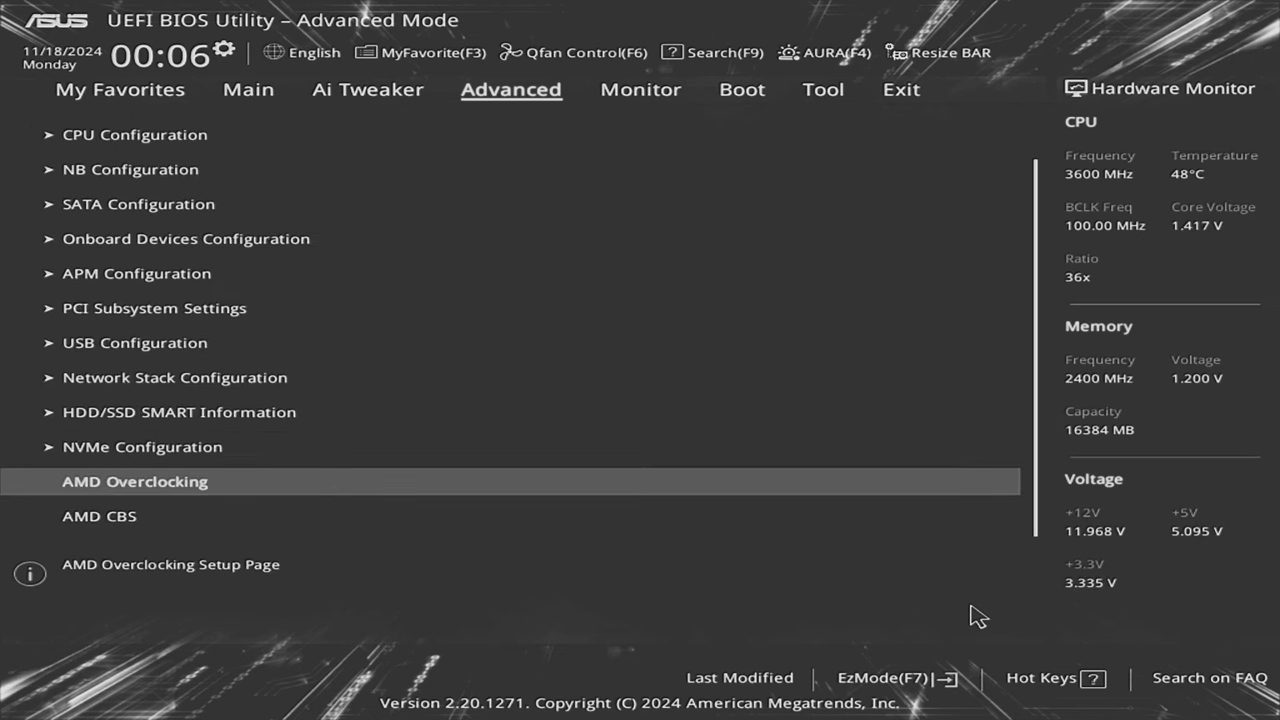